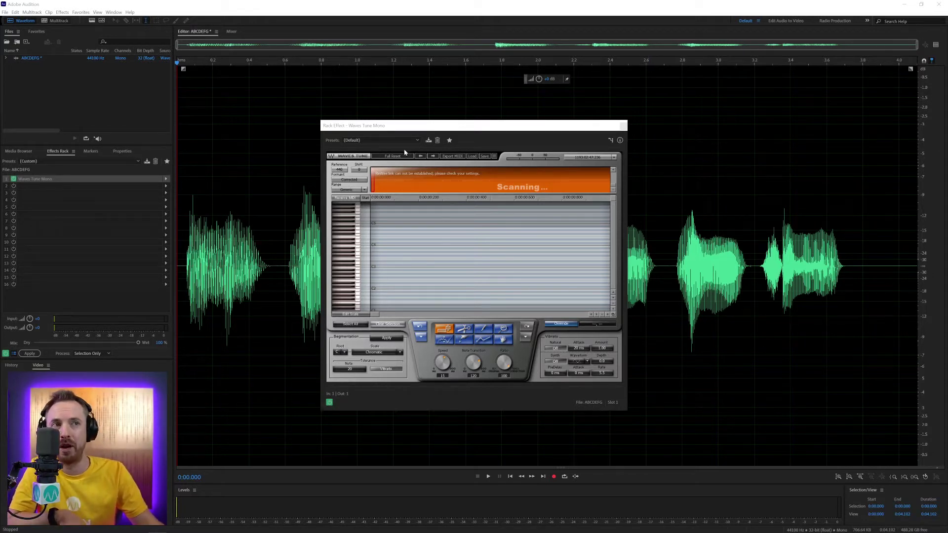
Play the ABCDEFG clip through Waves Tune Mono to scan its pitch, and return the pitch graph to the clip's start
click(389, 128)
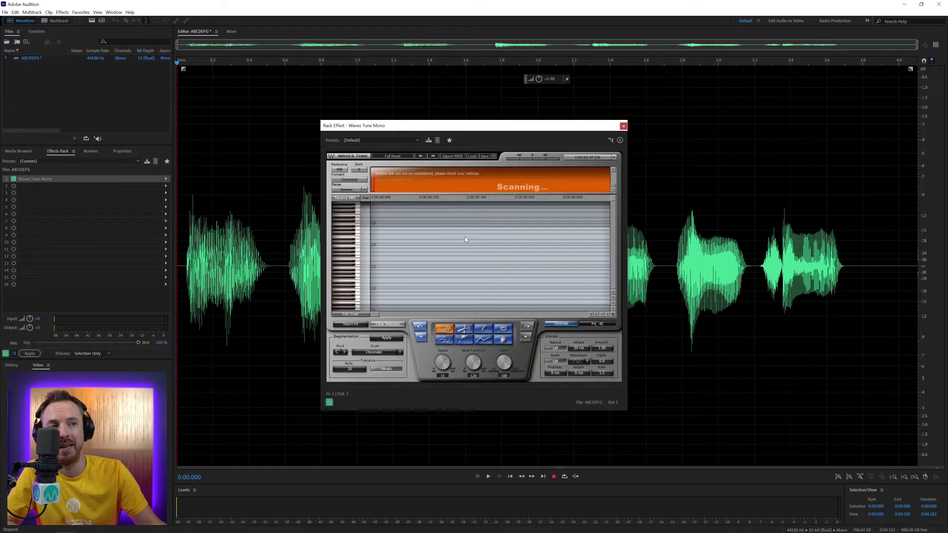
key(space)
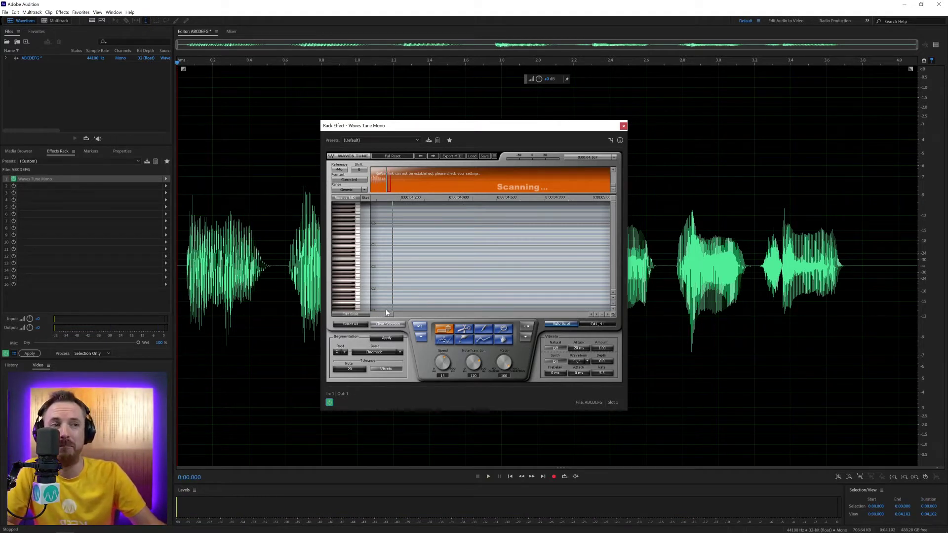
mouse_move(388, 314)
mouse_down()
mouse_move(374, 313)
mouse_move(385, 314)
mouse_up()
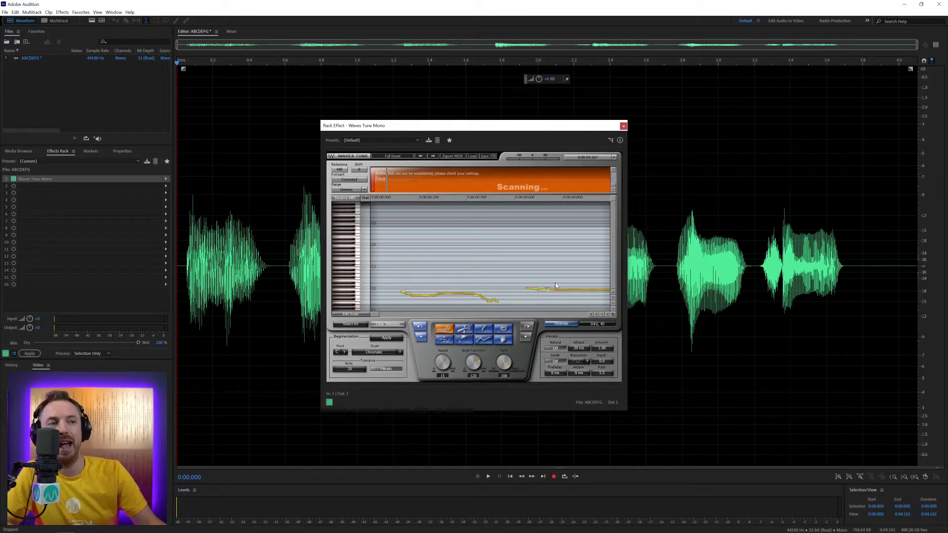
Zoom in on the first vocal phrase and move all its lower pitch segments up to the pitch of its opening segment
click(502, 333)
click(446, 331)
click(501, 333)
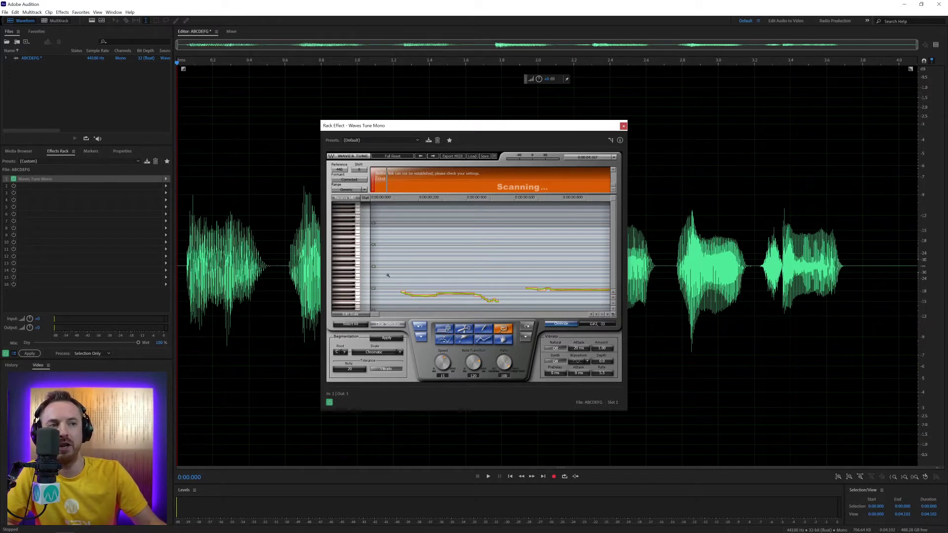
drag(388, 275, 504, 311)
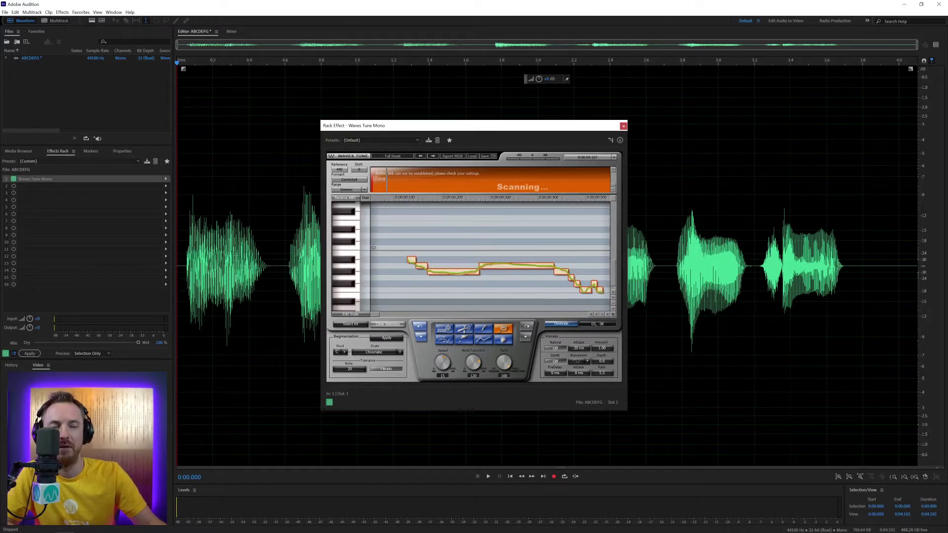
click(443, 327)
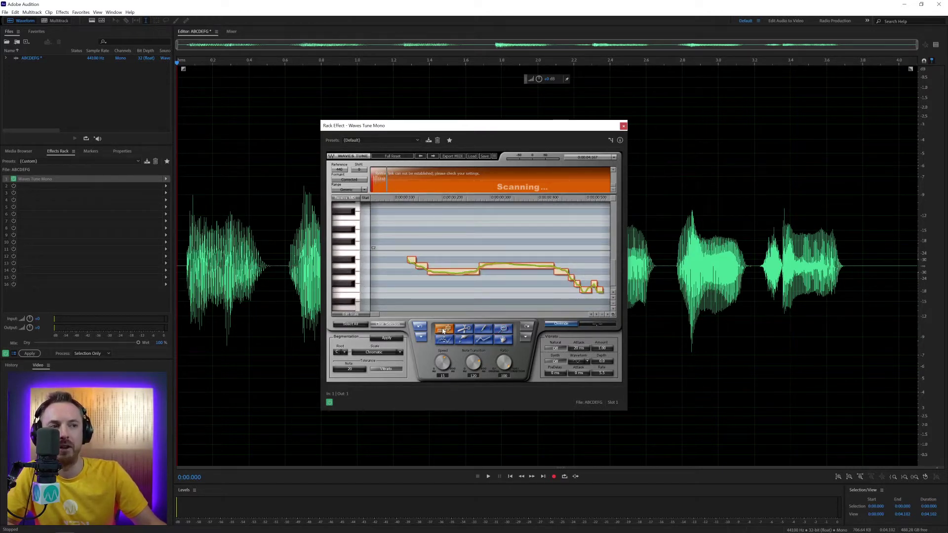
click(422, 262)
drag(442, 271, 496, 257)
click(562, 274)
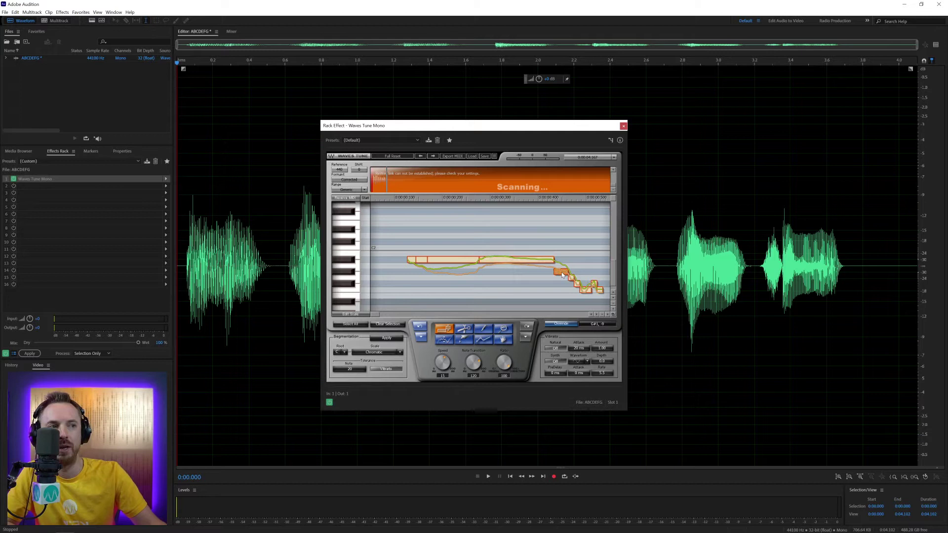
drag(562, 275, 601, 261)
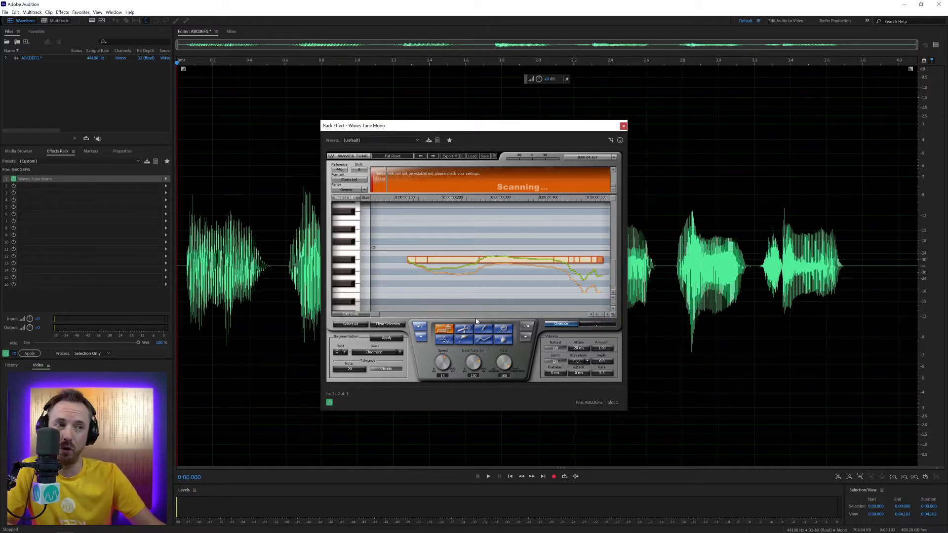
Glue the levelled segments of the first vocal phrase into one continuous note
click(464, 340)
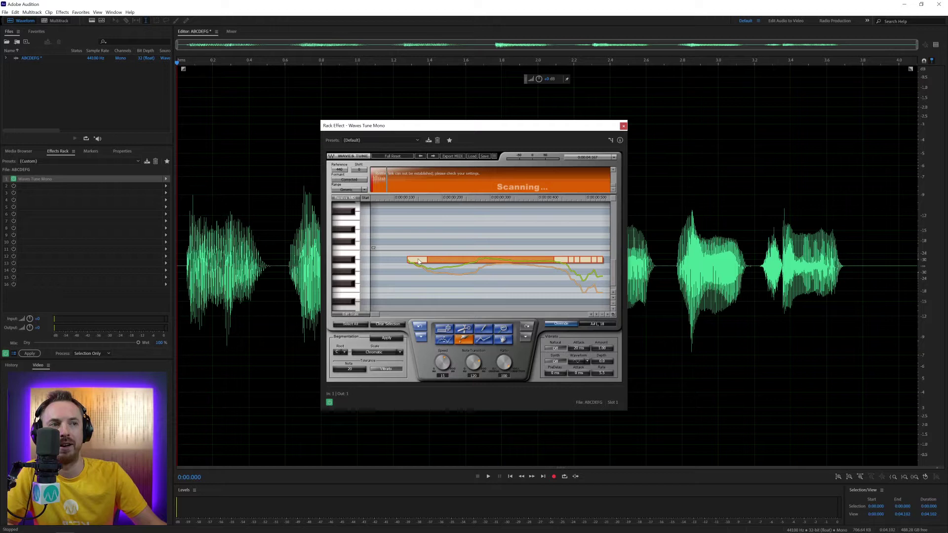
click(557, 262)
click(548, 262)
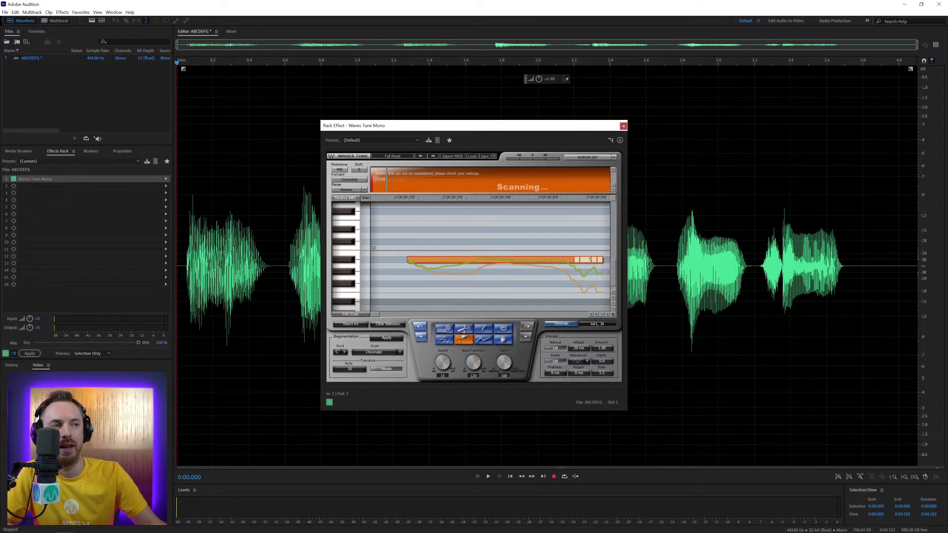
drag(576, 260, 593, 259)
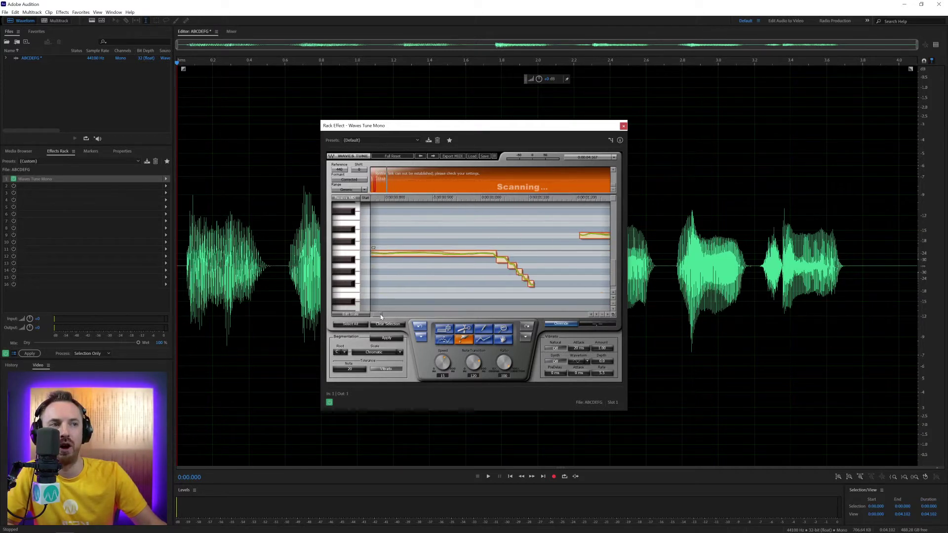
Glue all pitch segments of the second vocal phrase, from about 0.6 s, into one flat note at its opening pitch
click(416, 251)
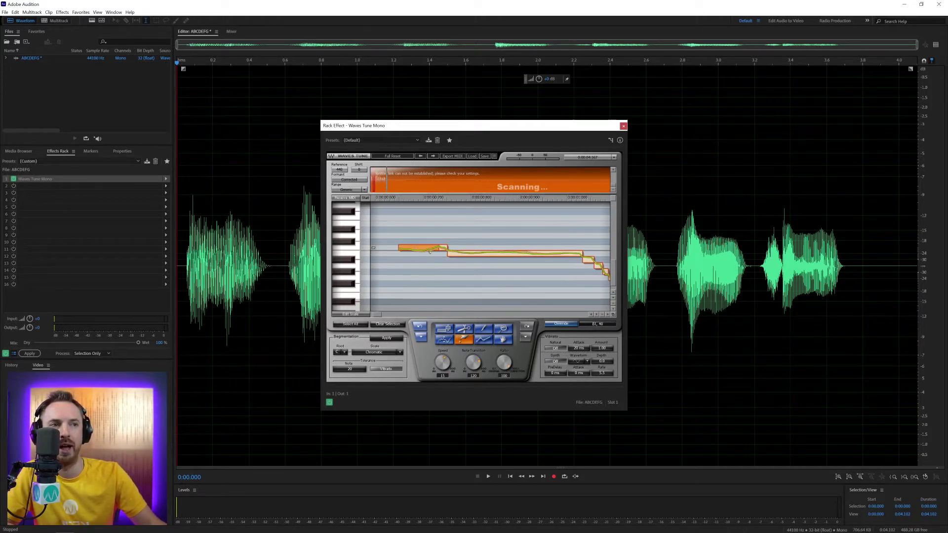
click(443, 250)
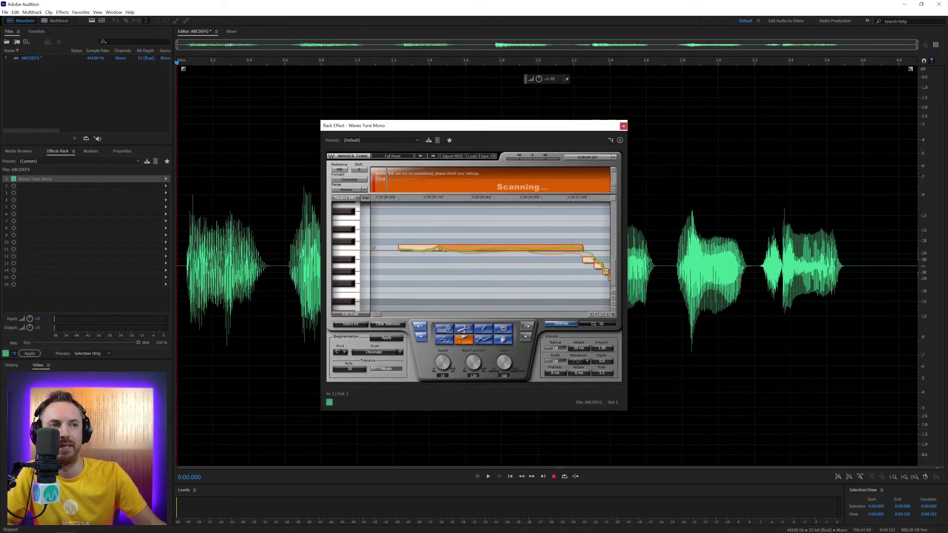
click(588, 260)
click(578, 250)
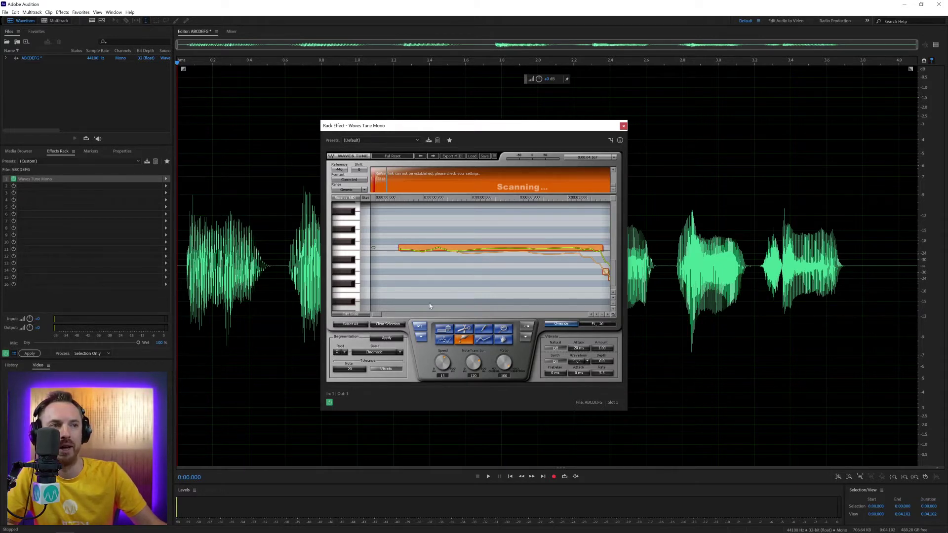
drag(381, 314, 385, 313)
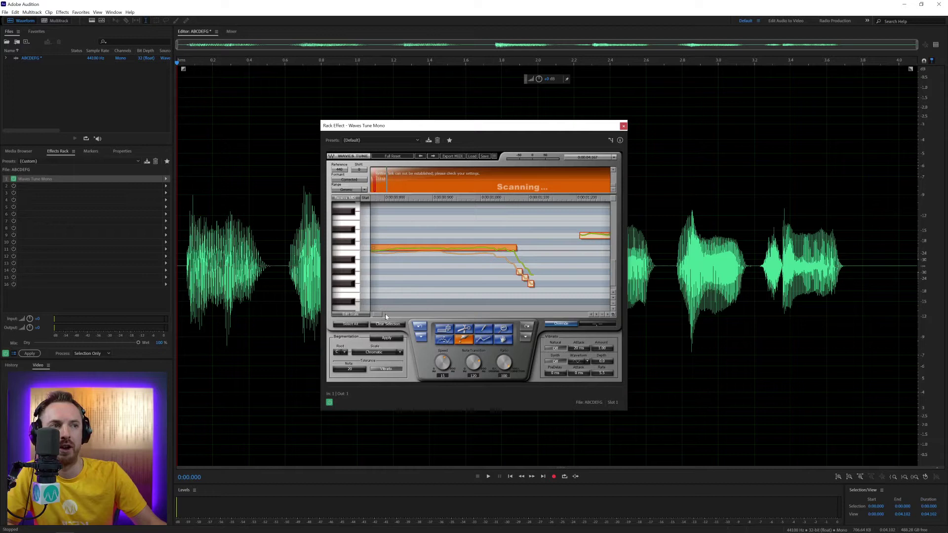
click(530, 272)
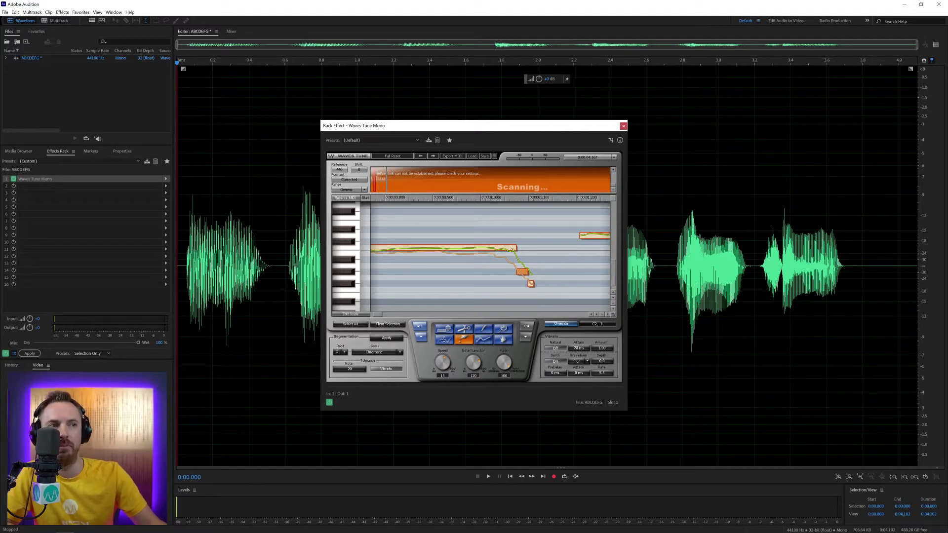
click(530, 282)
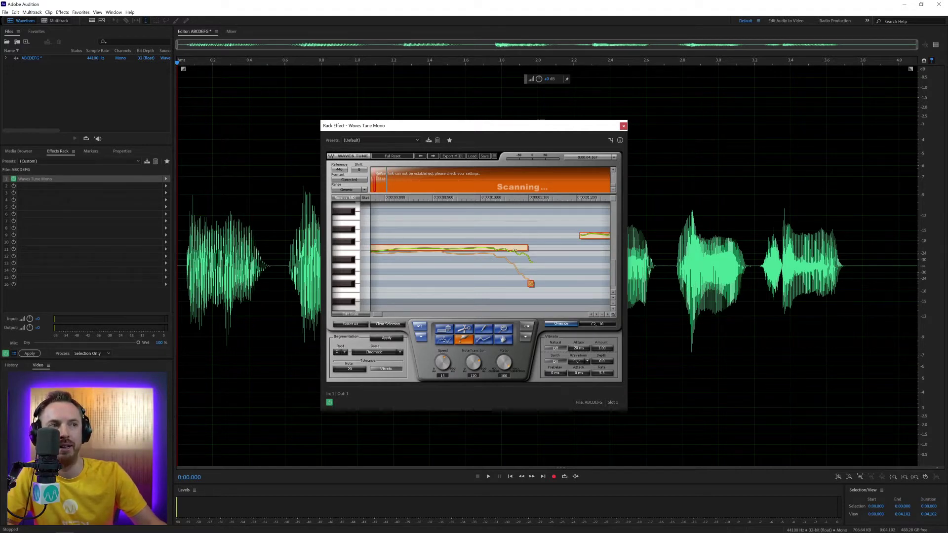
click(522, 249)
Glue the third vocal phrase's falling segments, starting at about 1.2 s, into one flat note at the opening pitch
drag(377, 313, 379, 314)
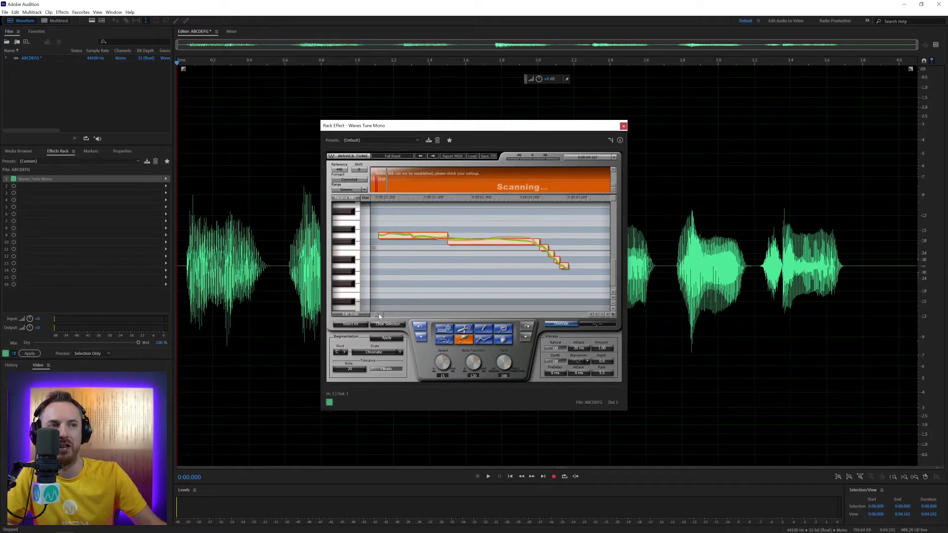
click(434, 239)
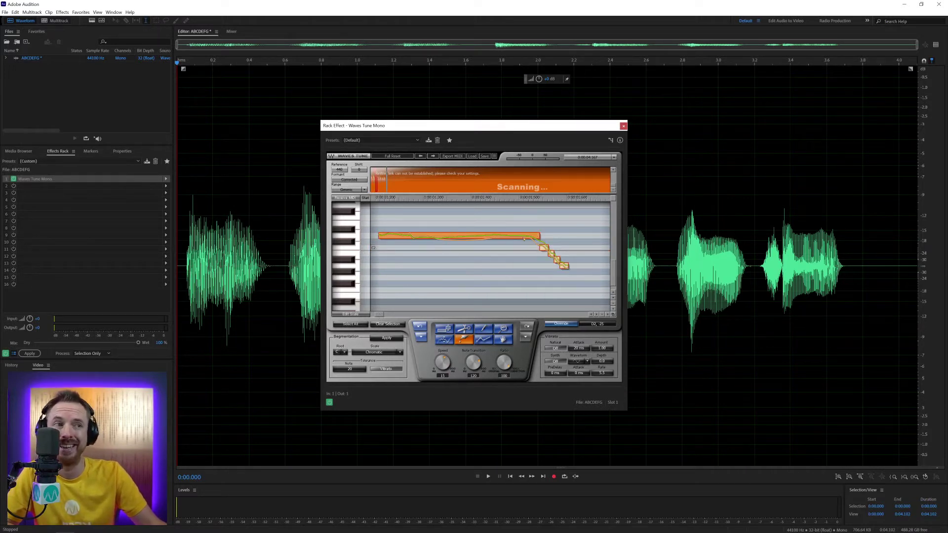
click(541, 249)
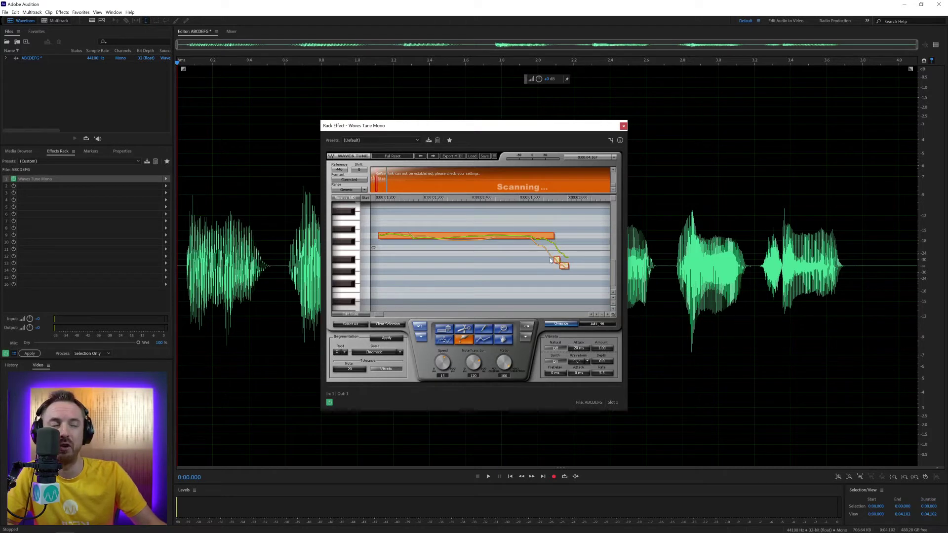
click(544, 243)
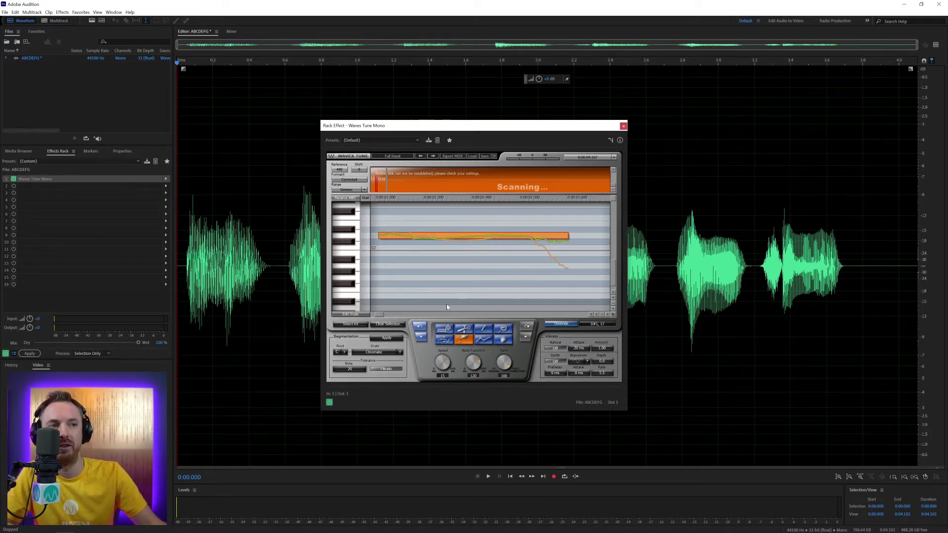
Glue the fourth vocal phrase's descending segments, starting at about 1.8 s, into one note held at its opening pitch
drag(383, 315, 384, 316)
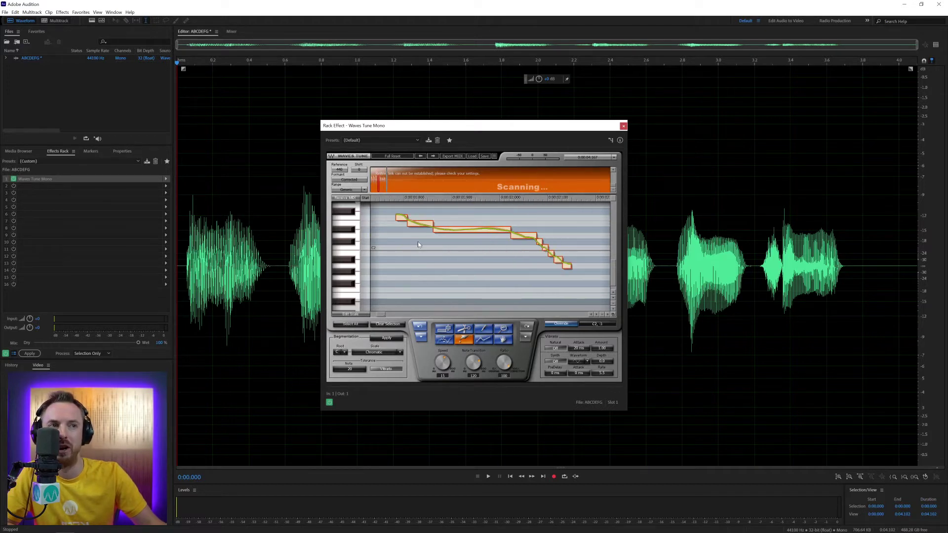
click(405, 218)
click(437, 229)
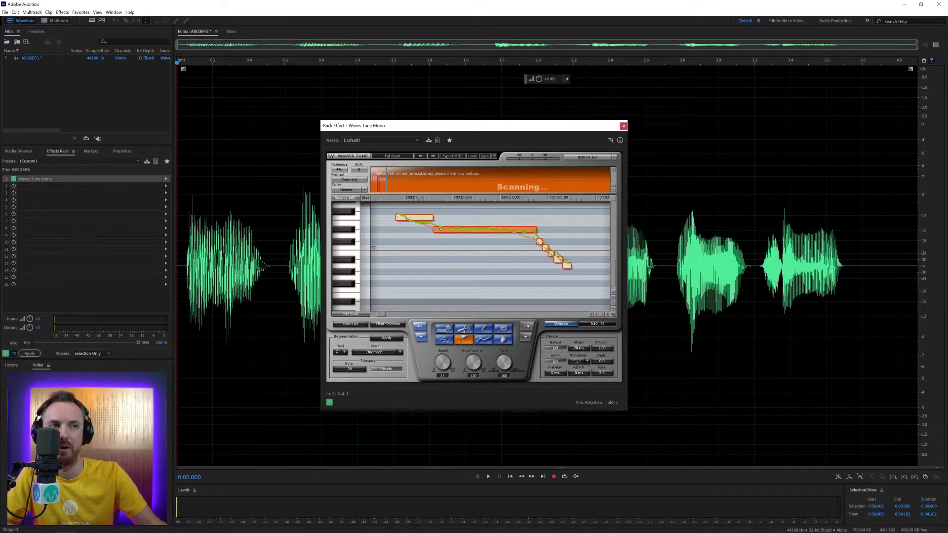
click(431, 220)
click(541, 242)
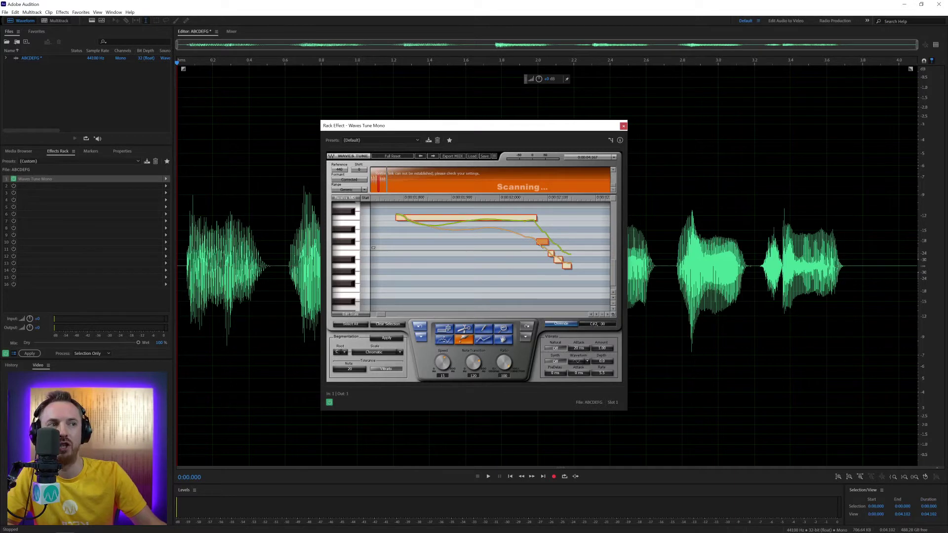
click(514, 220)
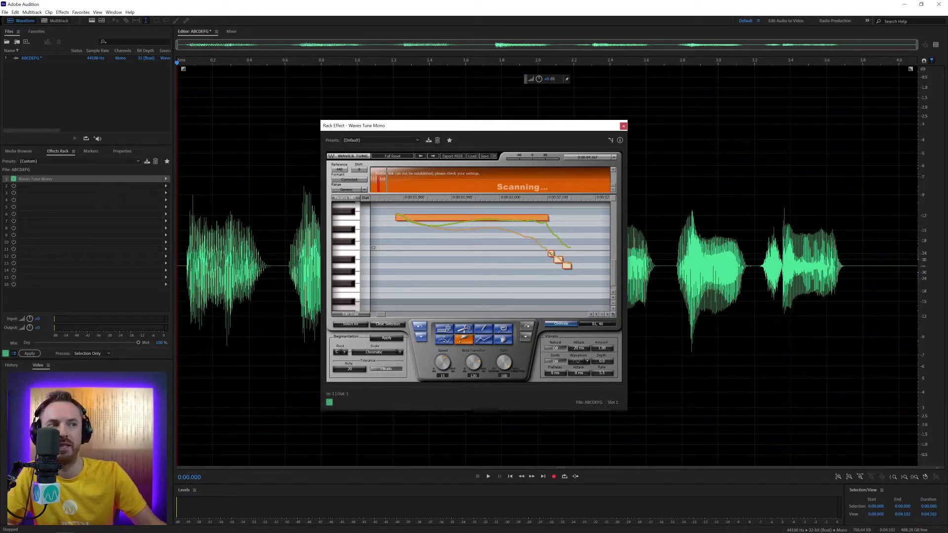
click(551, 254)
click(542, 219)
click(564, 269)
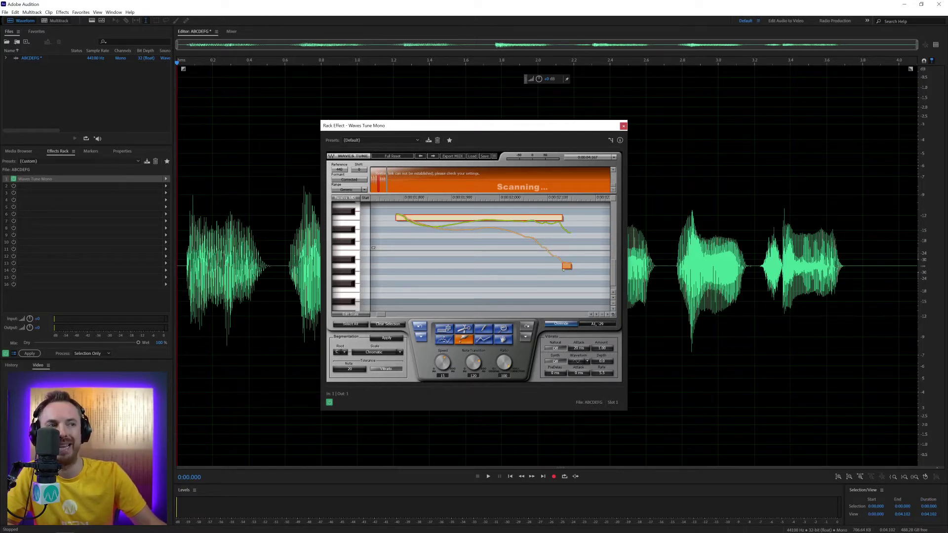
click(508, 219)
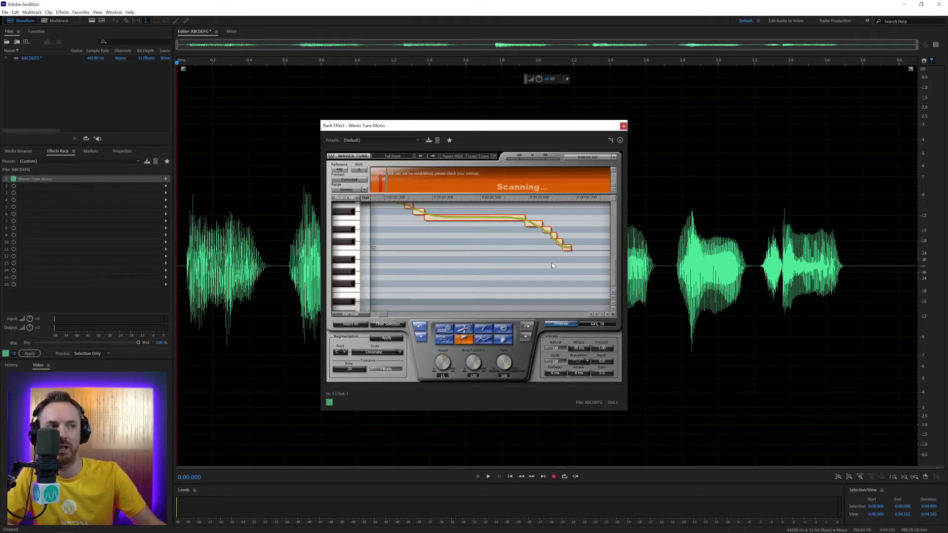
Join the segments of the fifth vocal phrase, starting at about 2.3 s, into a single note at its highest, opening pitch
drag(611, 272, 607, 265)
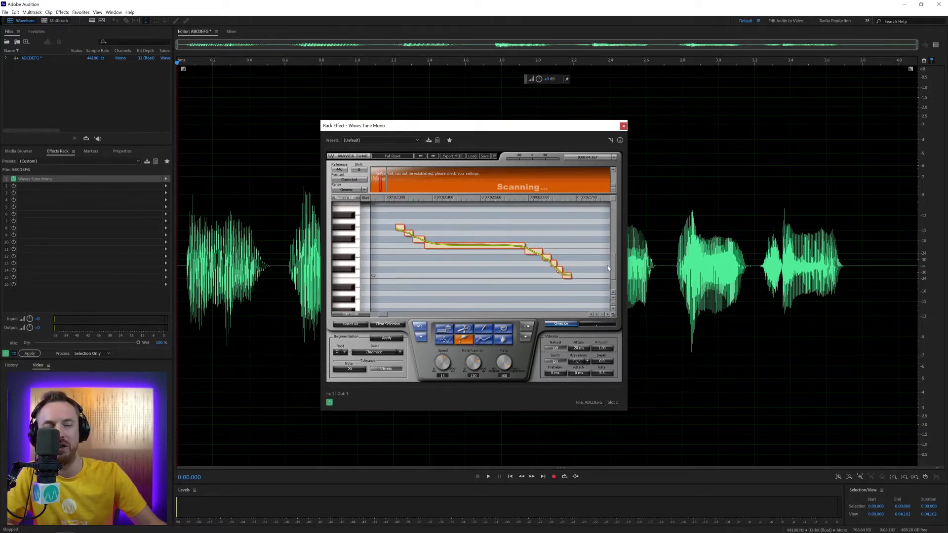
click(400, 228)
click(418, 240)
click(404, 227)
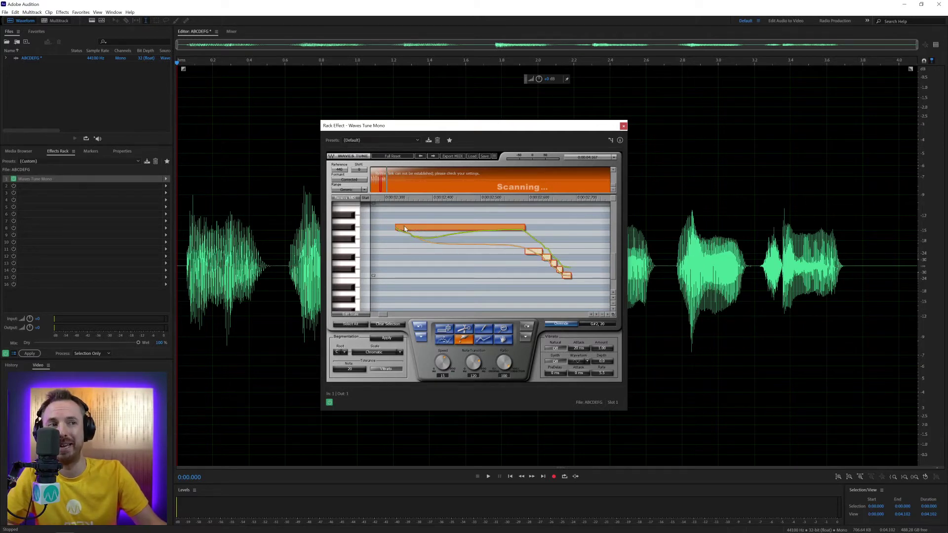
click(542, 254)
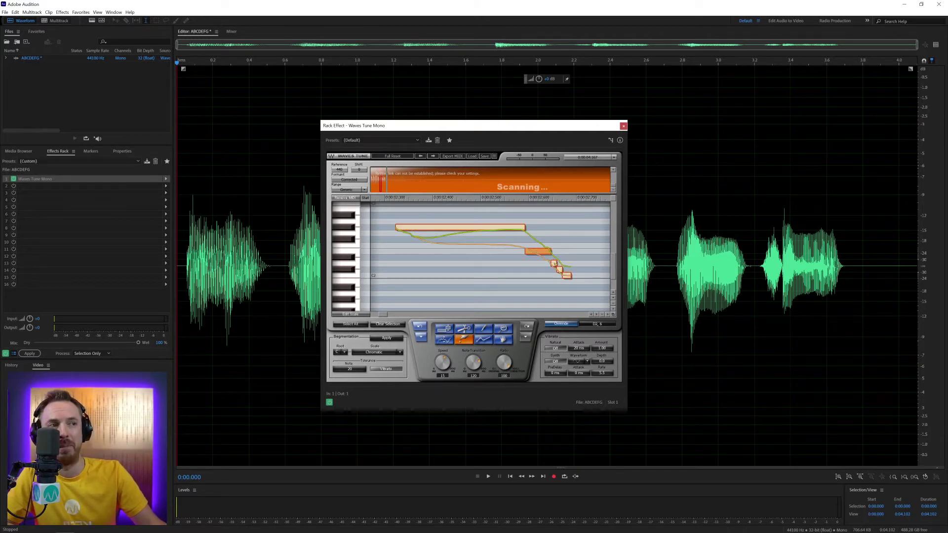
click(557, 266)
click(554, 268)
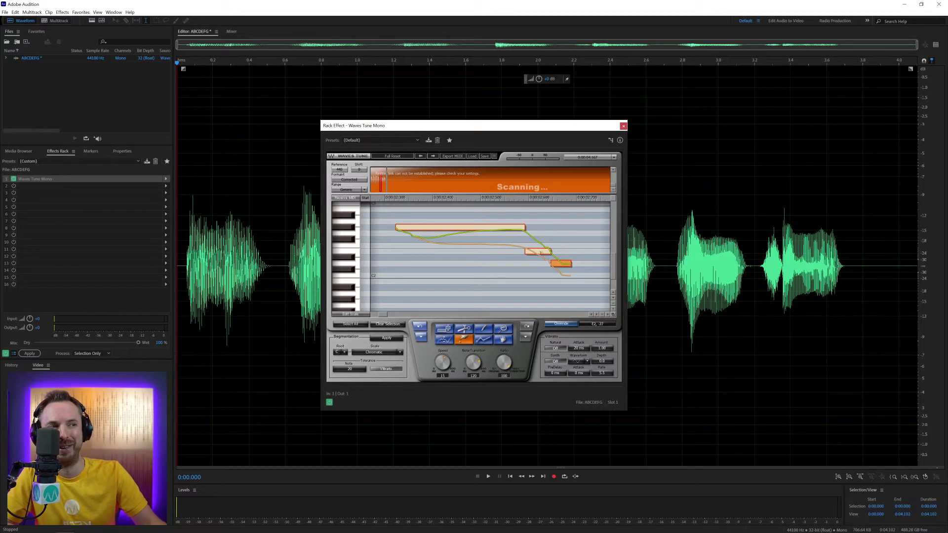
click(540, 253)
click(526, 247)
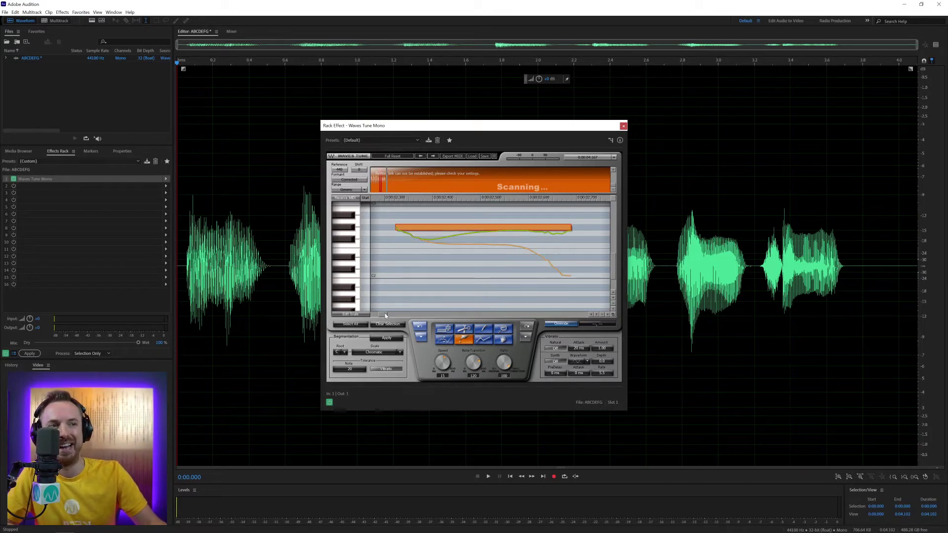
Glue the sixth vocal phrase's segments, including its falling tail, into one flat note at the opening pitch
drag(384, 313, 386, 314)
click(399, 221)
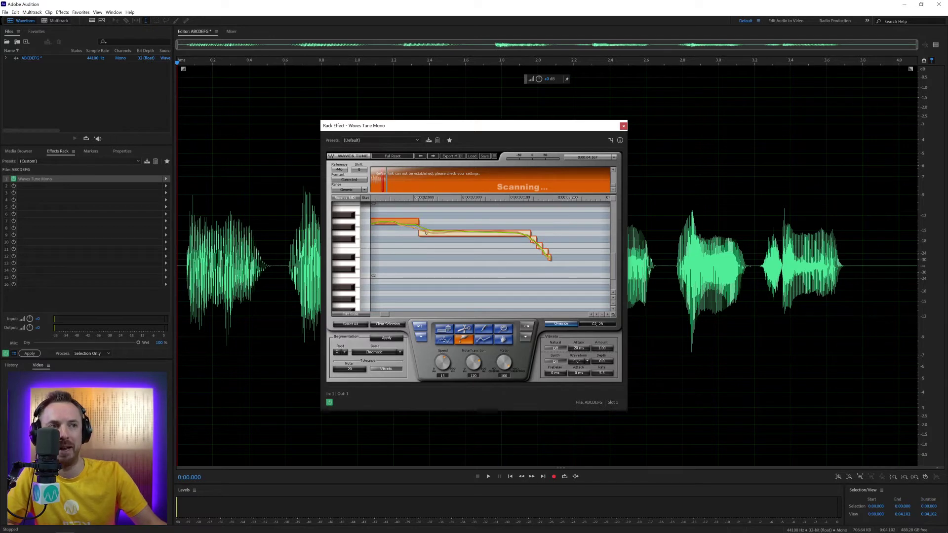
click(445, 233)
click(406, 222)
click(543, 249)
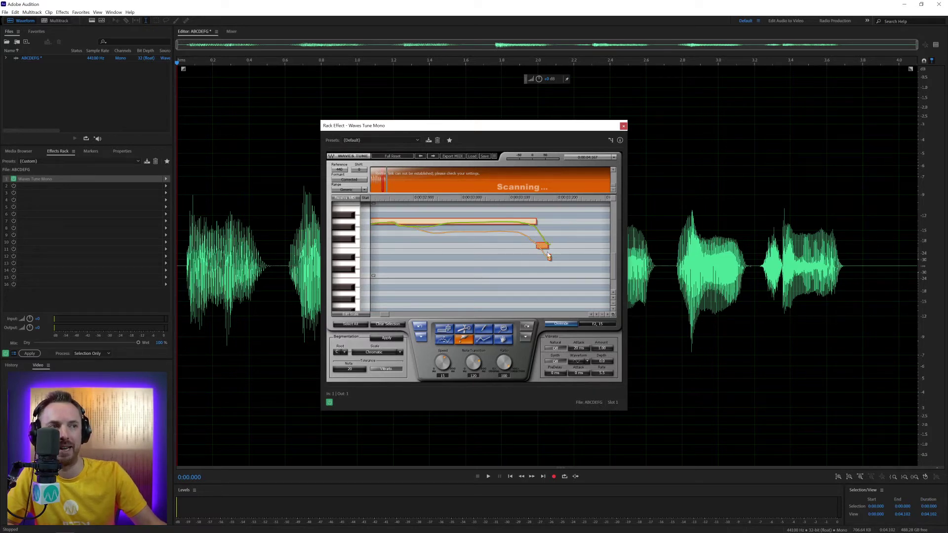
click(540, 245)
click(527, 222)
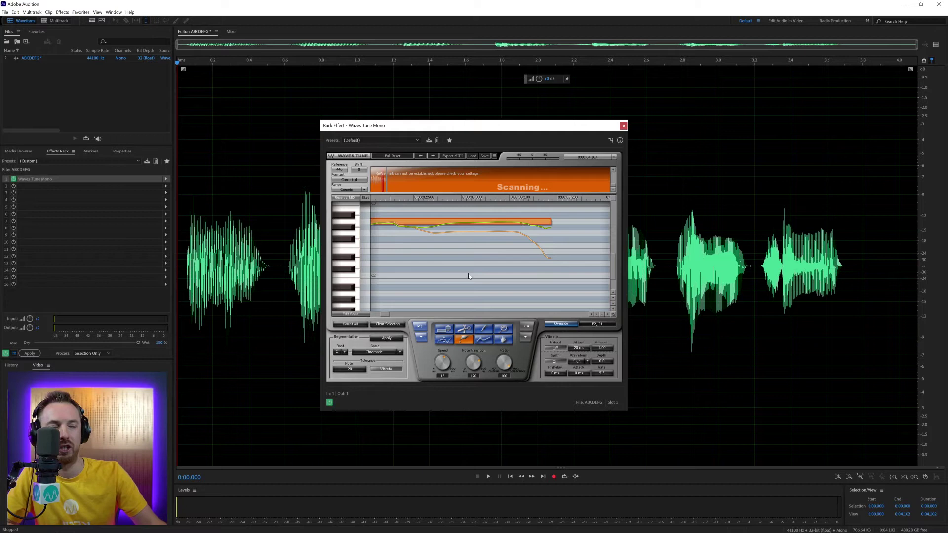
Glue the seventh vocal phrase's descending segments, starting at about 3.4 s, into one flat note at the opening pitch
drag(385, 314, 388, 313)
scroll(388, 315, right, 2)
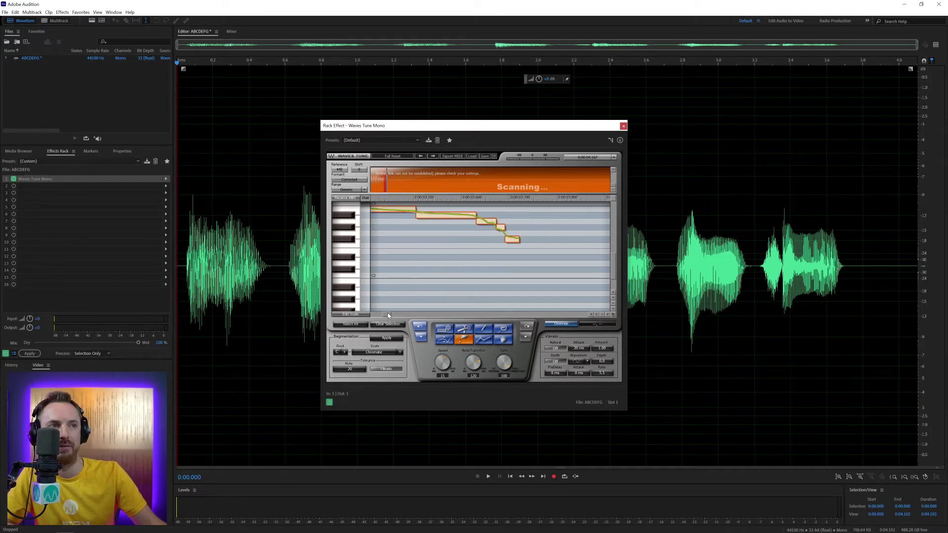
click(398, 209)
click(483, 220)
click(508, 240)
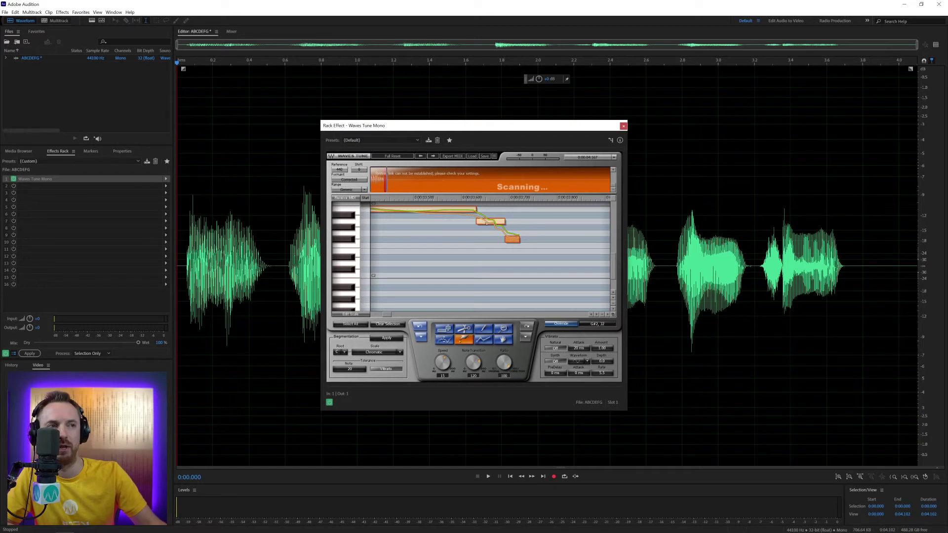
click(490, 222)
click(466, 209)
click(442, 329)
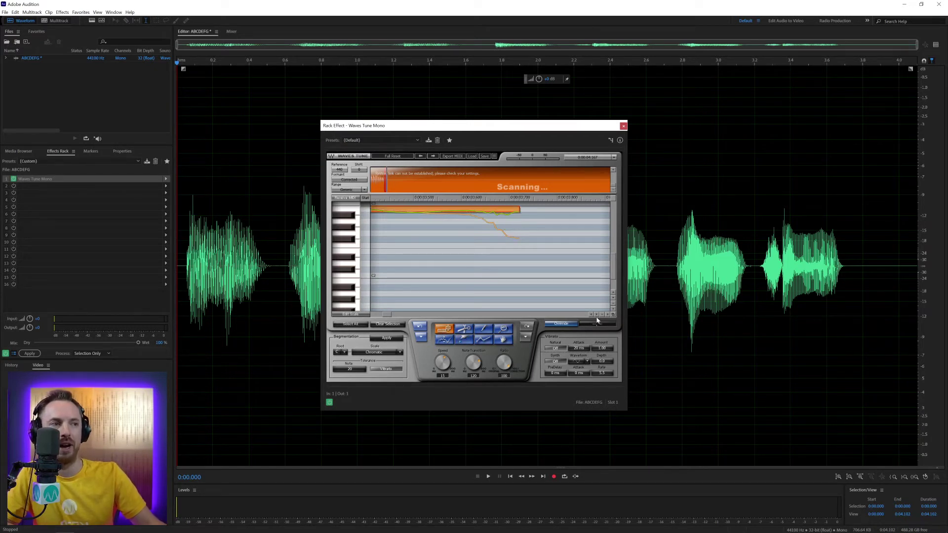
Play back the whole recording to hear the seven flattened notes in sequence
click(600, 314)
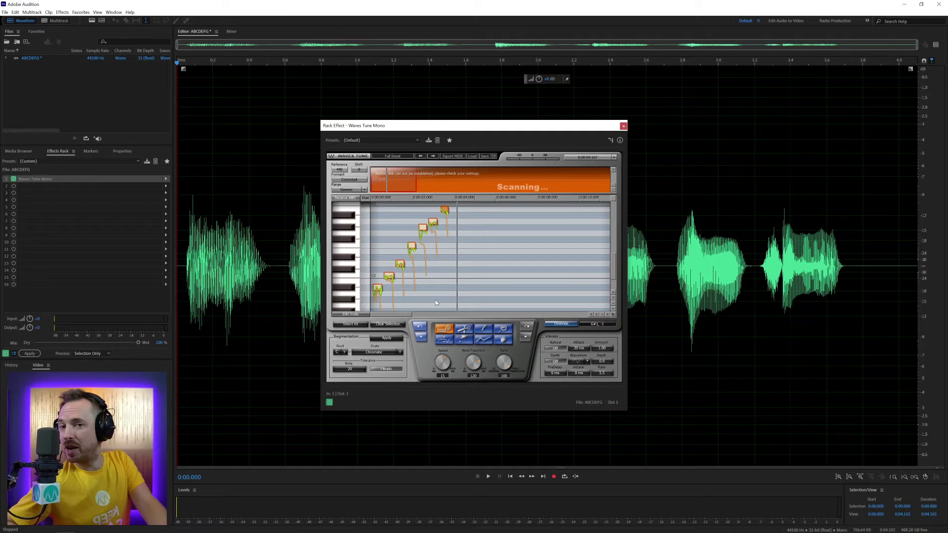
key(space)
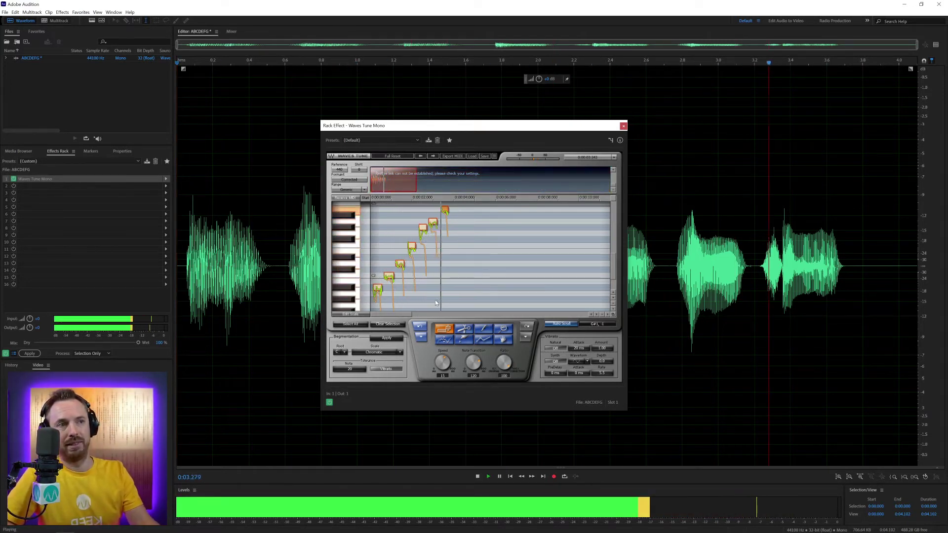
key(space)
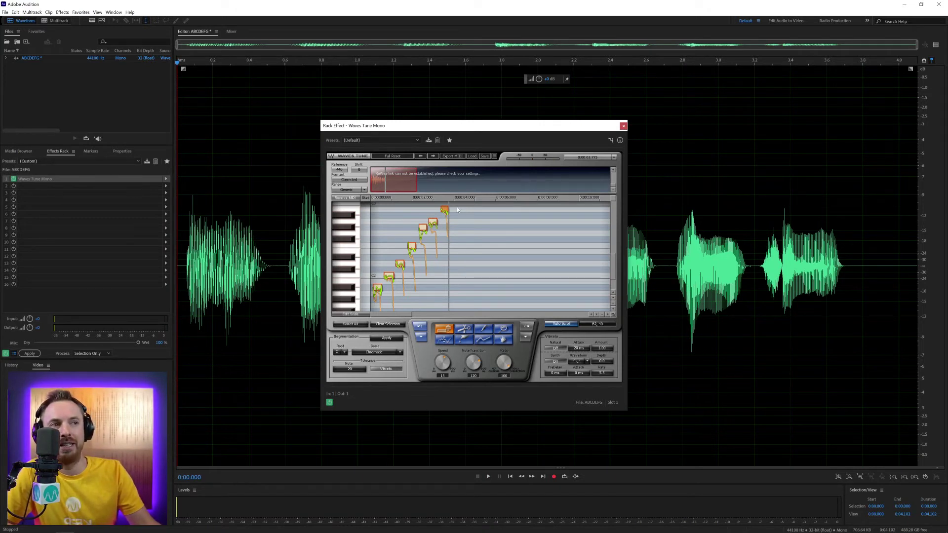
Select all seven notes in the pitch editor and turn their correction Speed down to the minimum
drag(457, 207, 372, 263)
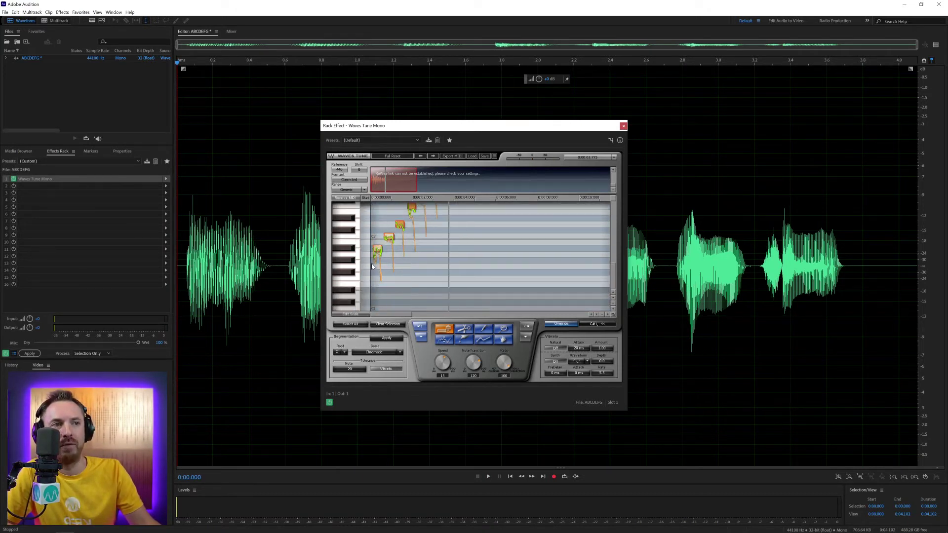
scroll(451, 250, up, 5)
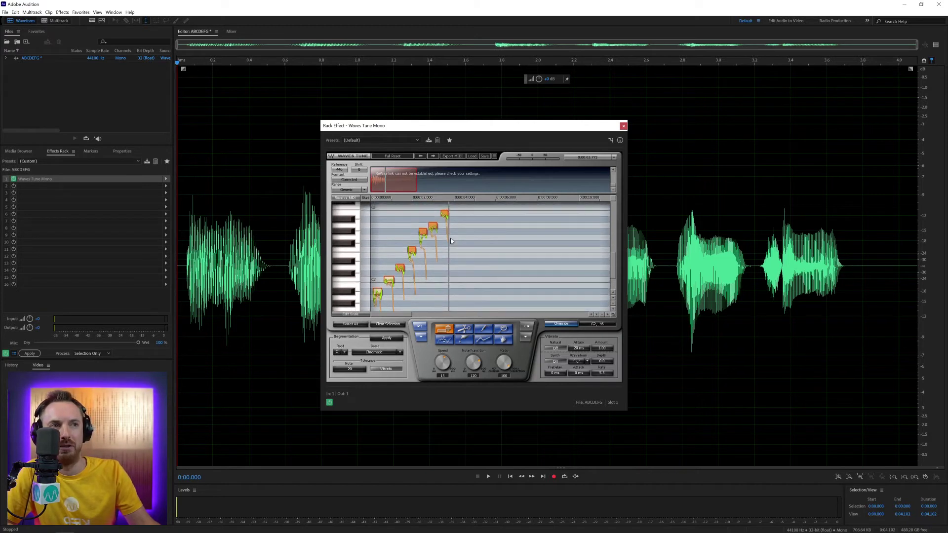
drag(457, 212, 374, 261)
scroll(423, 267, up, 3)
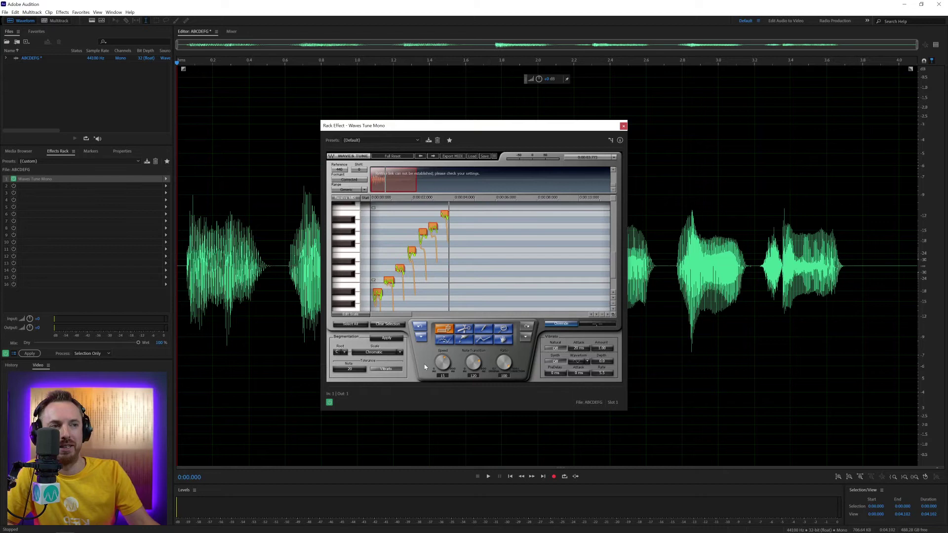
drag(440, 361, 441, 390)
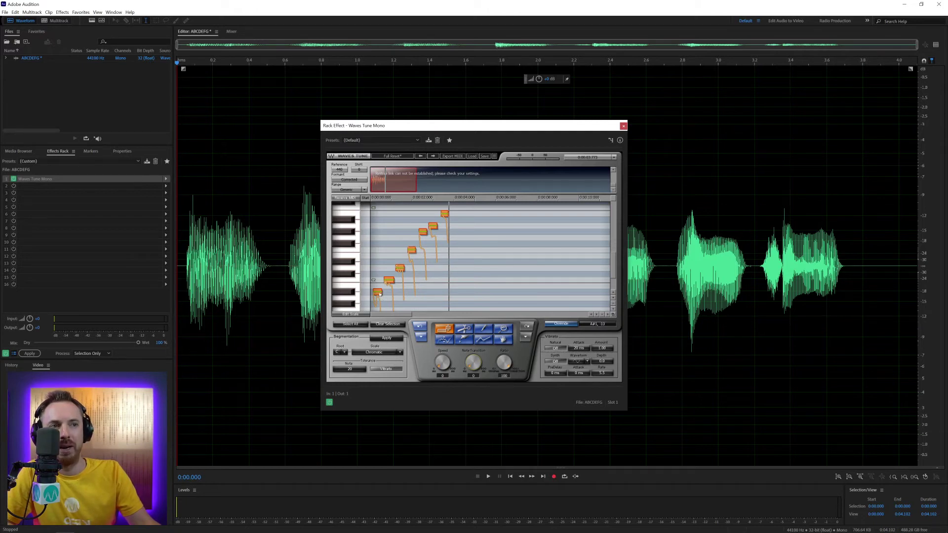
Raise the notes so the first sits on C, arrange them as an ascending C major scale, and play them back
drag(377, 293, 377, 281)
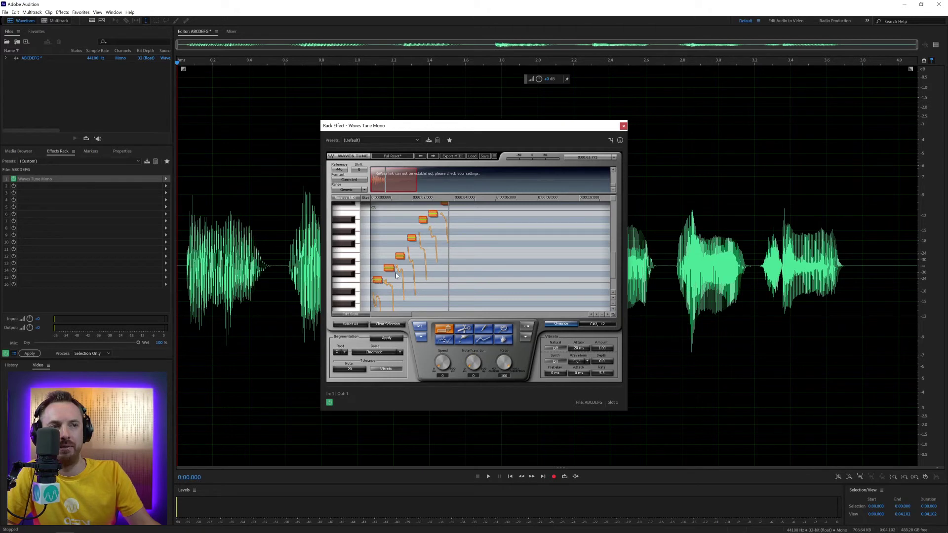
scroll(396, 273, up, 1)
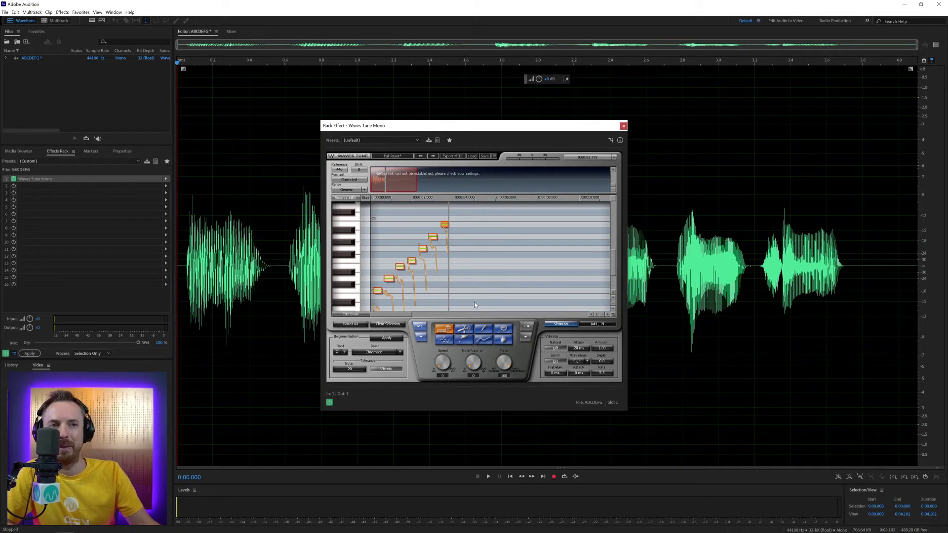
key(space)
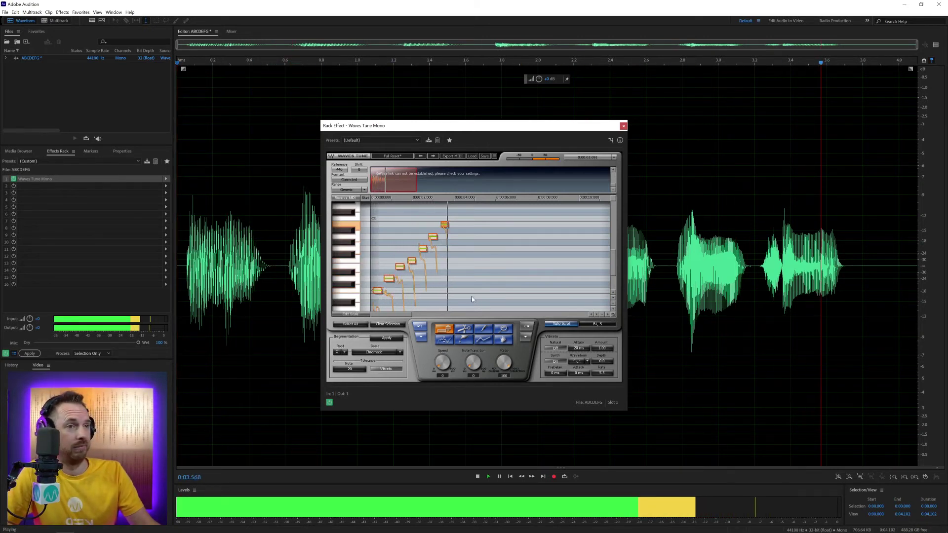
key(space)
Try all seven notes one octave lower, listen to the playback, and return them to their previous pitch
scroll(420, 237, down, 4)
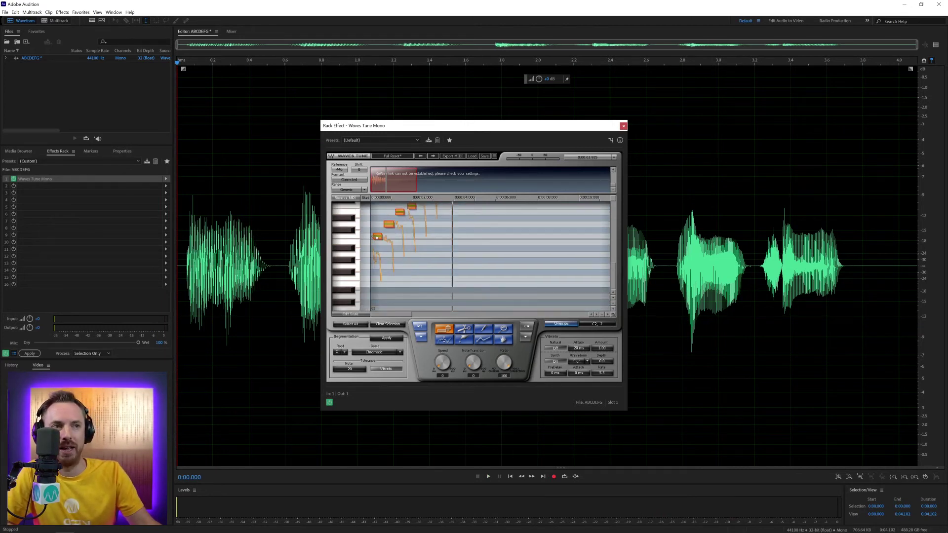
drag(377, 237, 373, 312)
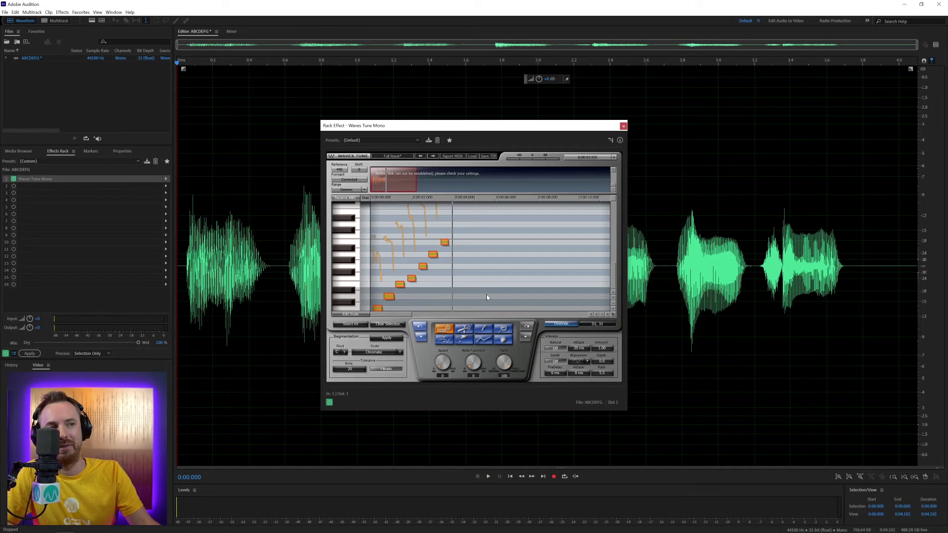
key(space)
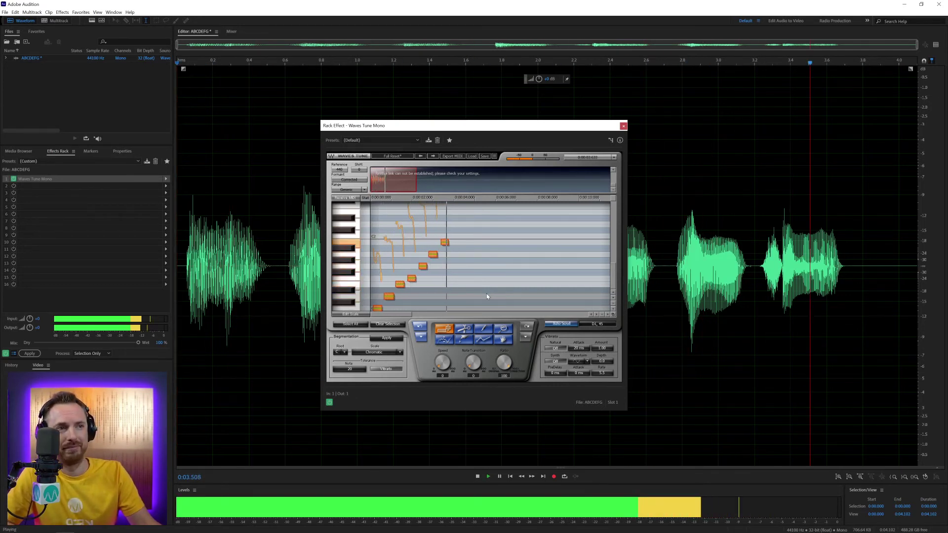
key(space)
drag(380, 310, 376, 246)
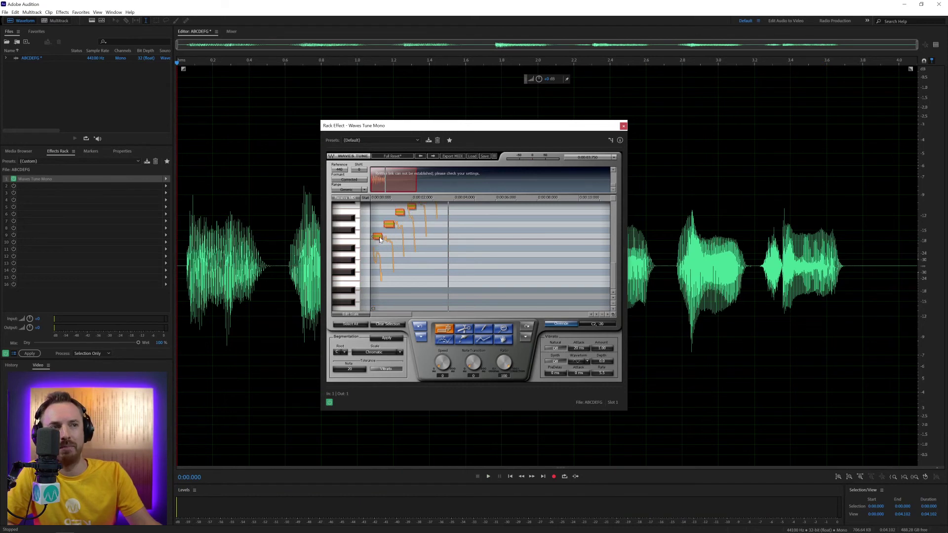
Raise all seven notes by one octave and then by another octave, playing back the recording at each pitch
scroll(393, 252, up, 4)
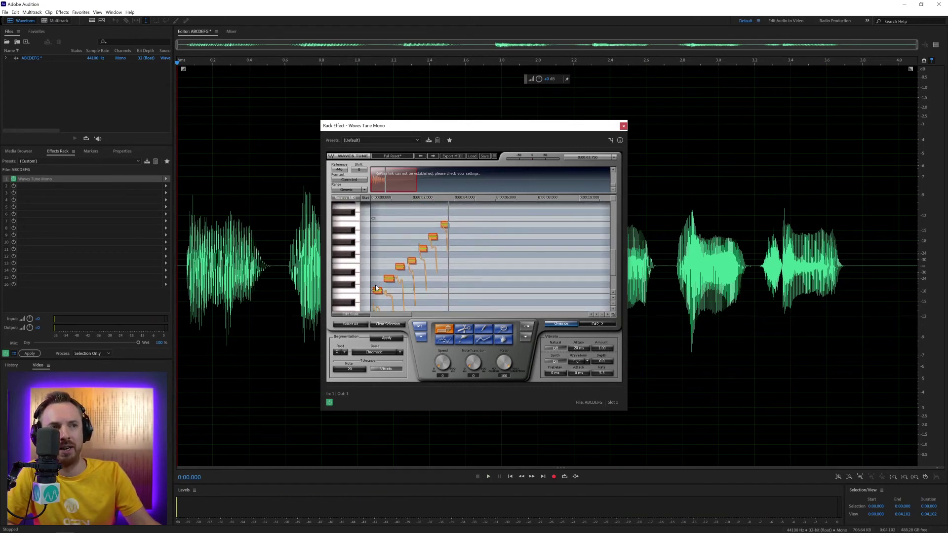
drag(378, 278, 378, 218)
key(space)
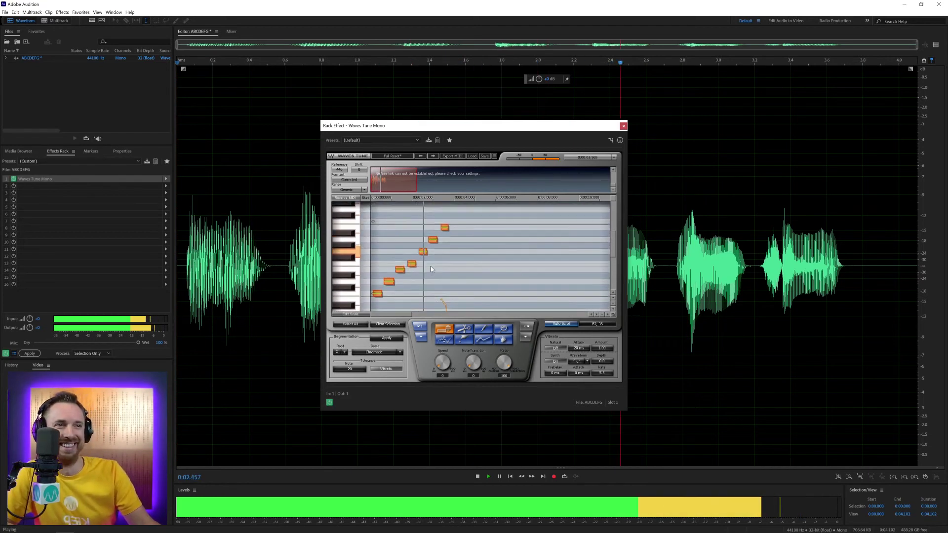
key(space)
scroll(374, 238, down, 7)
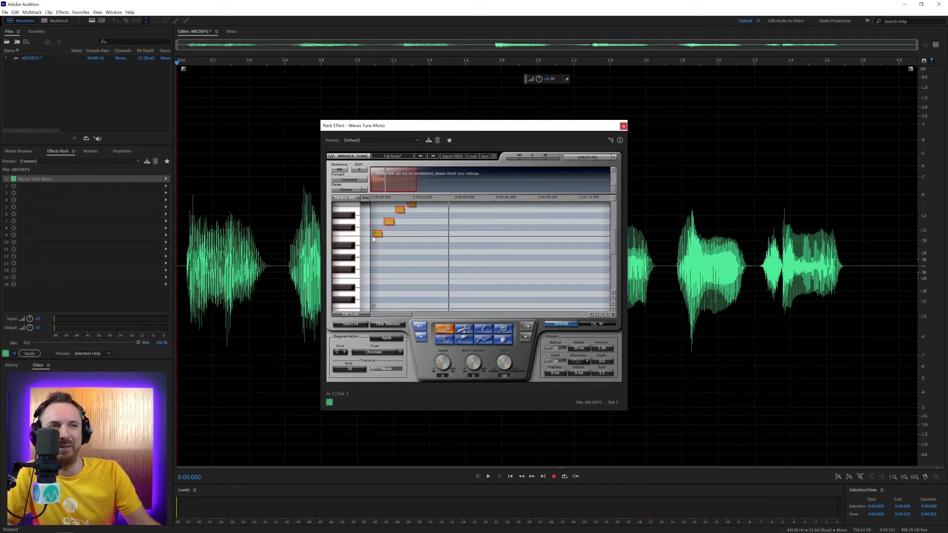
key(space)
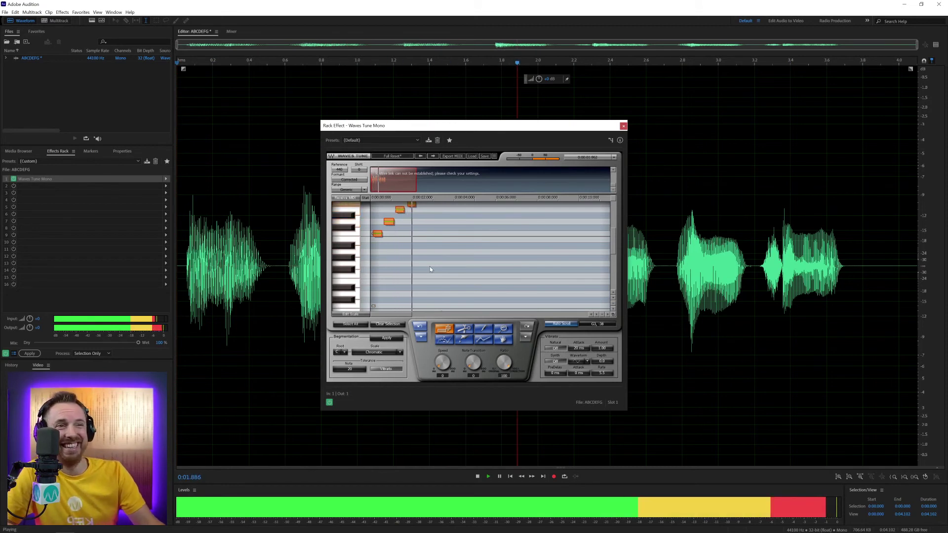